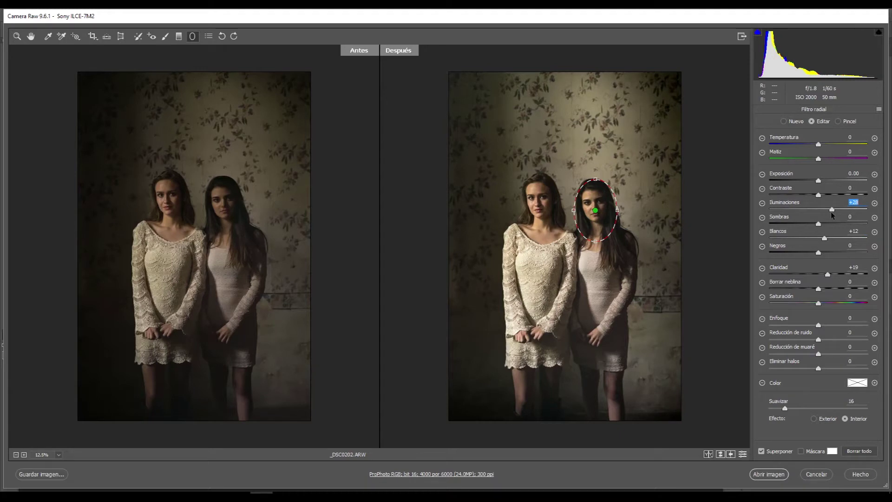
Raise the exposure of the radial filter over the darker-haired woman's face to +0.25.
drag(817, 181, 823, 185)
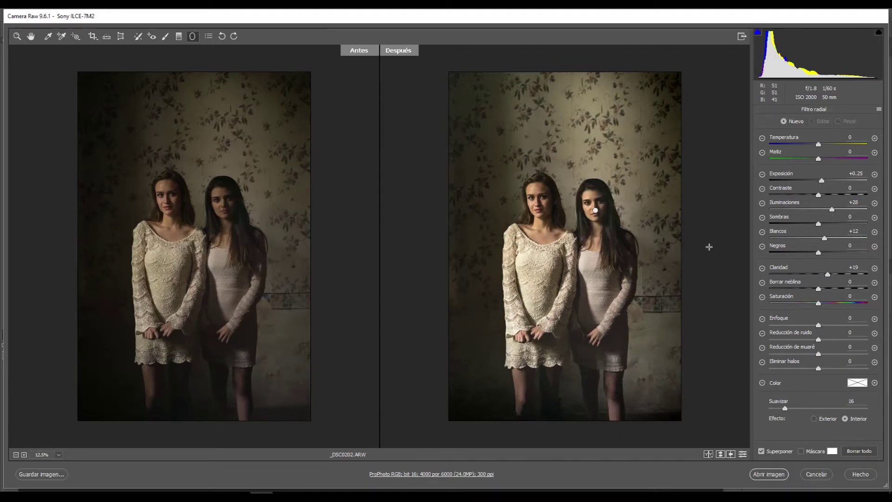
drag(818, 145, 820, 146)
Paint the background around the women with the adjustment brush, using Iluminaciones -74 and Blancos -62.
key(k)
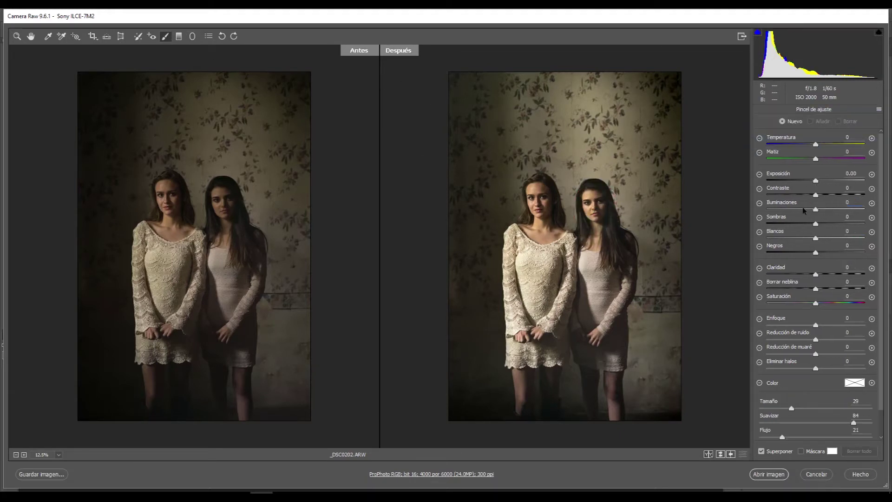
mouse_move(675, 92)
mouse_down()
mouse_move(547, 326)
mouse_move(458, 398)
mouse_up()
mouse_move(806, 238)
mouse_down()
mouse_move(785, 239)
mouse_move(779, 210)
mouse_up()
Erase the brush adjustment from the two women so it affects only the surrounding background.
click(838, 122)
mouse_move(599, 190)
mouse_down()
mouse_move(599, 292)
mouse_move(524, 213)
mouse_move(511, 320)
mouse_move(608, 233)
mouse_move(532, 339)
mouse_move(528, 266)
mouse_move(508, 251)
mouse_up()
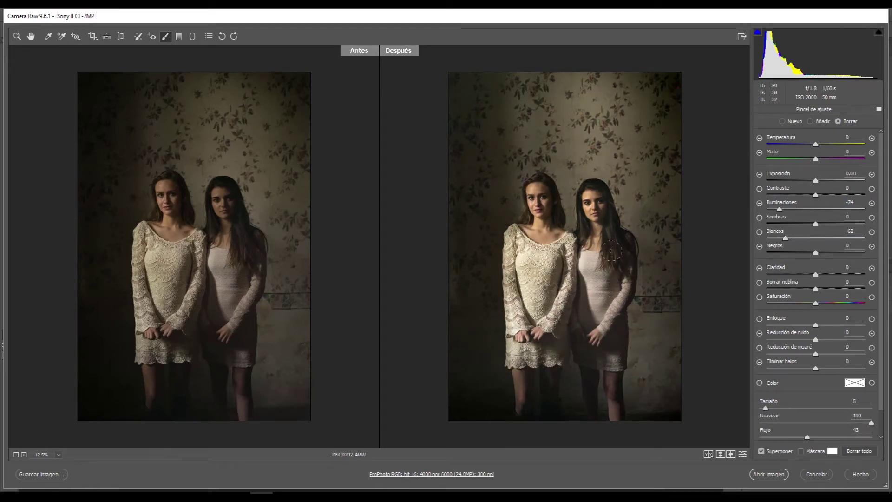
scroll(604, 202, up, 3)
click(810, 122)
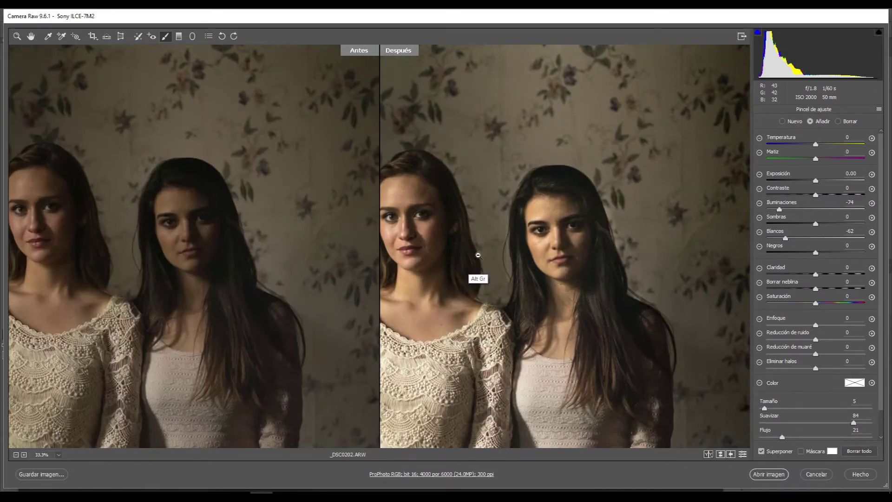
scroll(638, 250, down, 3)
Reselect the background brush adjustment and toggle its mask display to check the painted coverage.
click(783, 121)
click(675, 92)
click(838, 122)
click(799, 451)
click(799, 450)
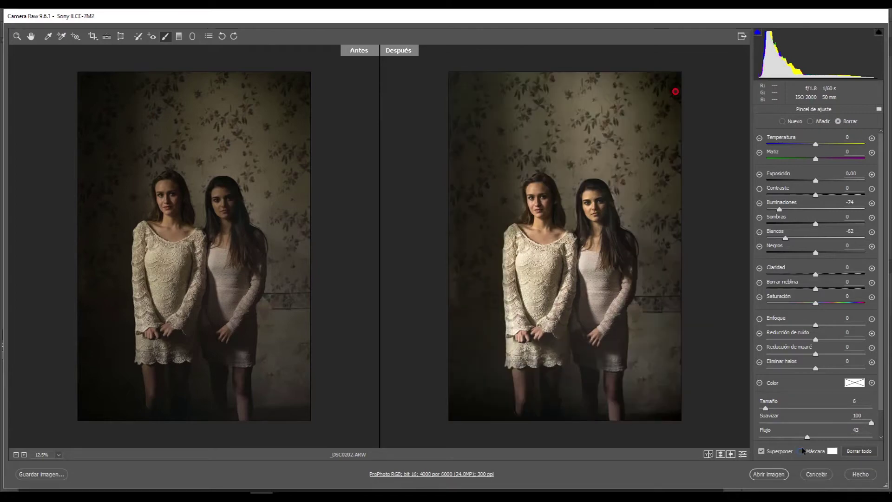
Open the developed image in Photoshop and save it as a Photoshop file named Souls From The Past - Editable.
click(769, 473)
key(Return)
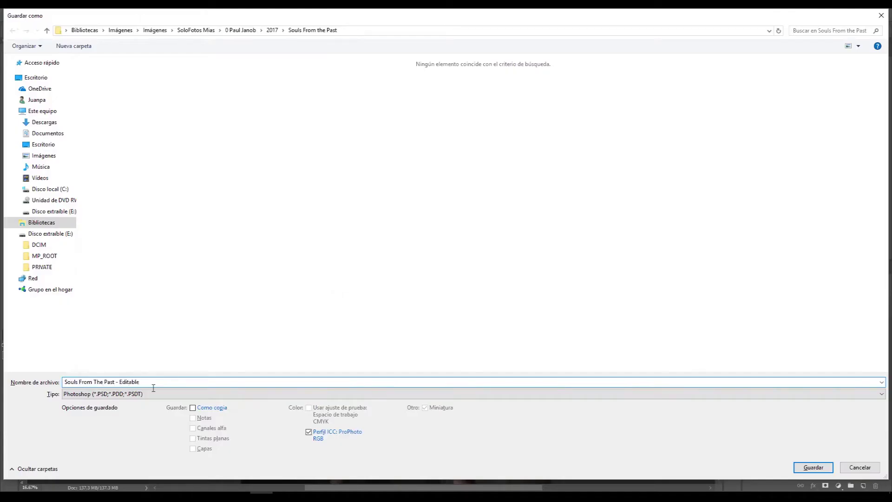
key(Return)
Load the Frequency Separation - JKPhoto action set from disk into the enlarged list of actions.
drag(375, 293, 331, 294)
scroll(330, 294, up, 2)
click(732, 67)
drag(672, 166, 672, 241)
drag(627, 190, 586, 190)
click(718, 50)
click(724, 235)
click(48, 133)
double_click(310, 83)
double_click(166, 95)
double_click(209, 82)
double_click(109, 82)
Run the Frequency Separation action on the photo.
click(611, 184)
click(646, 192)
click(666, 234)
Hide the Texture layer and lasso the forehead of the woman in the cream dress for editing on the Skin layer.
click(749, 345)
scroll(316, 181, up, 2)
key(l)
drag(235, 150, 281, 139)
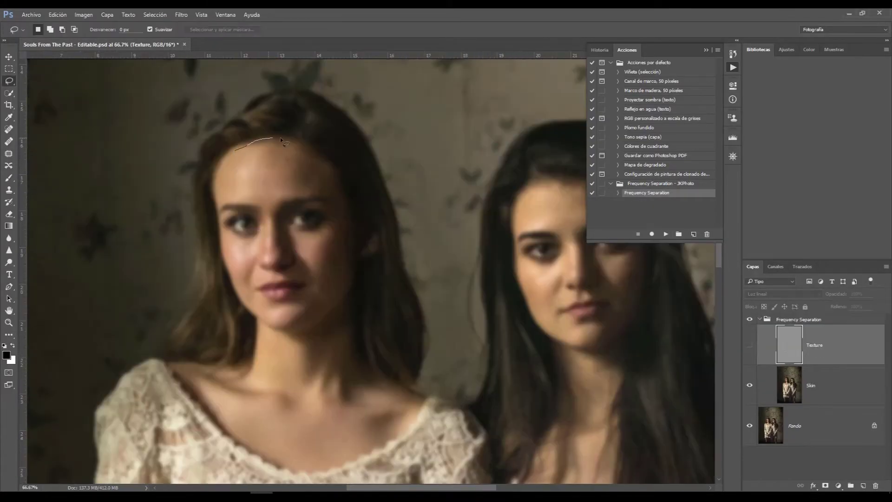
drag(226, 157, 235, 150)
click(181, 14)
click(811, 385)
Try a Gaussian Blur on the selected forehead and undo the latest changes.
click(181, 15)
mouse_move(201, 117)
click(129, 179)
click(495, 140)
drag(335, 176, 332, 311)
drag(330, 235, 334, 176)
key(ctrl+alt+z)
key(ctrl+alt+z)
Apply a Gaussian Blur with a 4.8 pixel radius to the selected forehead and clear the selection.
click(181, 15)
mouse_move(201, 117)
click(129, 180)
drag(409, 263, 398, 264)
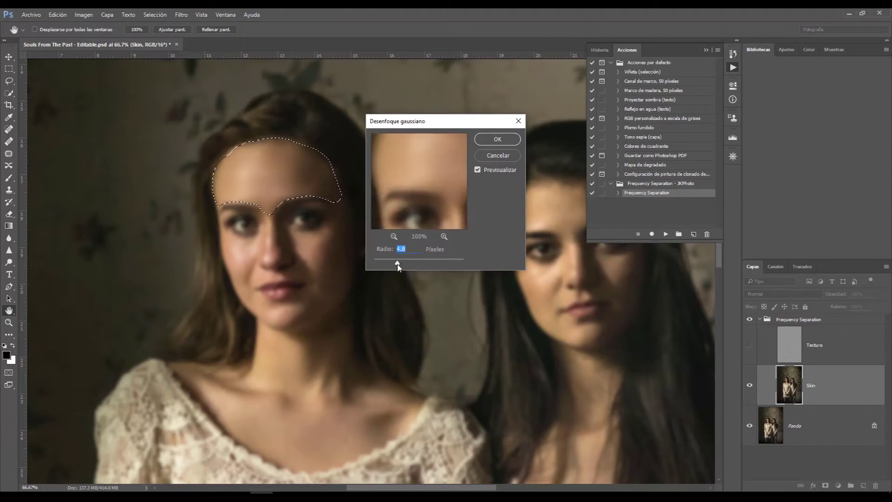
click(495, 141)
key(ctrl+d)
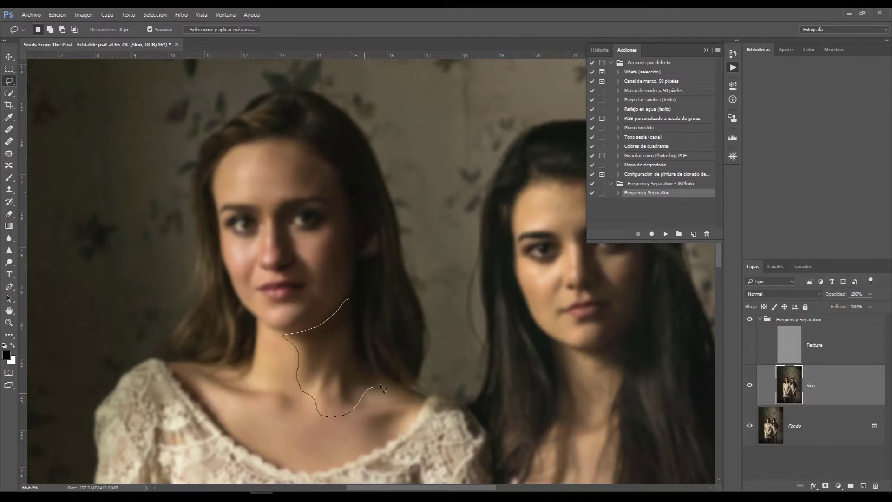
Lasso the neck and chest skin of the woman in the cream dress on the Skin layer.
mouse_move(388, 380)
mouse_down()
mouse_move(392, 440)
mouse_move(253, 451)
mouse_up()
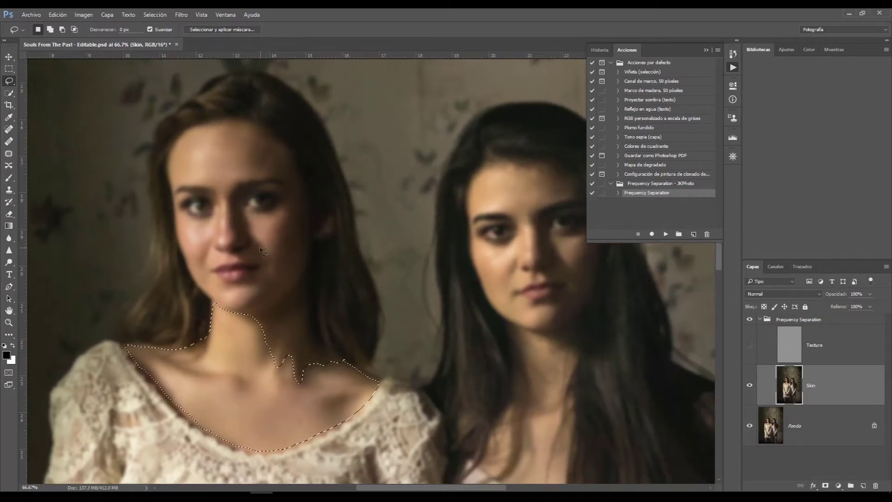
drag(241, 308, 262, 309)
scroll(288, 320, right, 3)
Lasso skin areas on the darker-haired woman's forehead, shaded cheek and neck.
drag(416, 159, 502, 193)
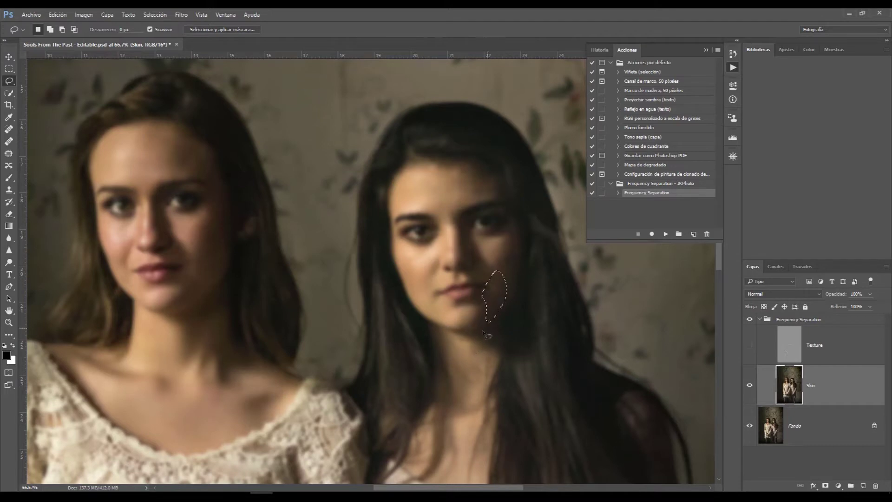
drag(431, 332, 432, 323)
scroll(432, 325, down, 3)
mouse_move(487, 314)
shift+mouse_down()
mouse_move(487, 417)
mouse_move(392, 387)
mouse_move(412, 382)
shift+mouse_up()
Lasso the skin of the cream-dress woman's two hands in turn, and clear the selection when done.
scroll(475, 318, down, 10)
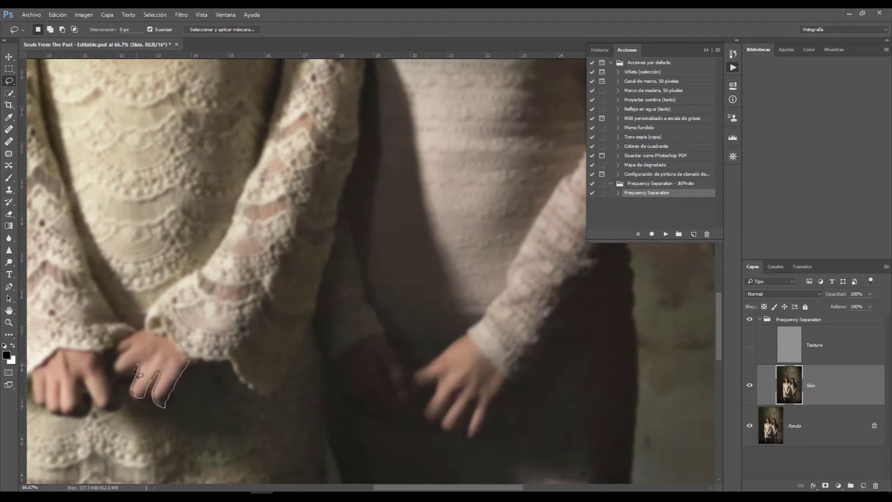
drag(114, 342, 136, 381)
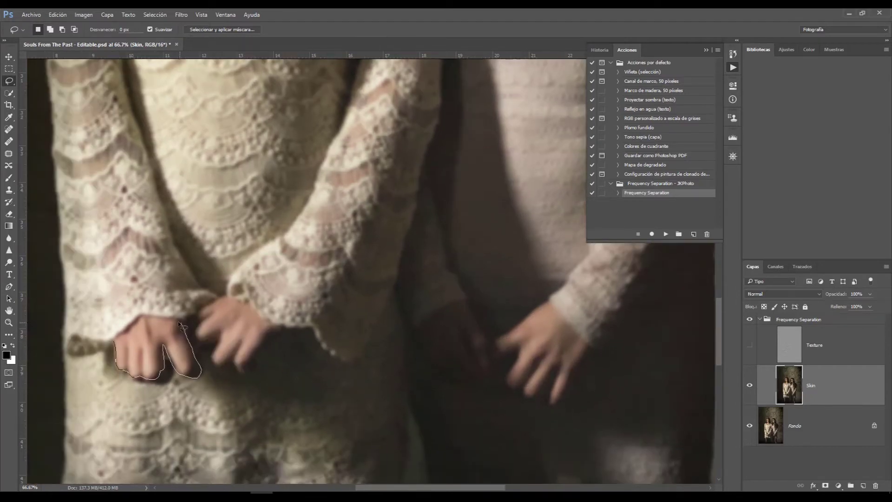
drag(178, 322, 114, 341)
drag(241, 83, 249, 465)
drag(274, 255, 304, 278)
key(ctrl+d)
Show the Texture layer again, review the whole retouch and save the document.
click(749, 344)
key(ctrl+minus)
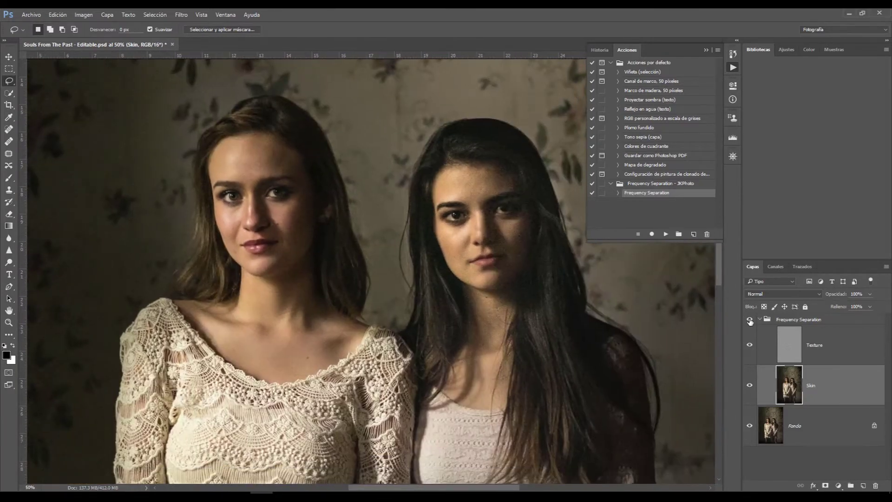
key(ctrl+minus)
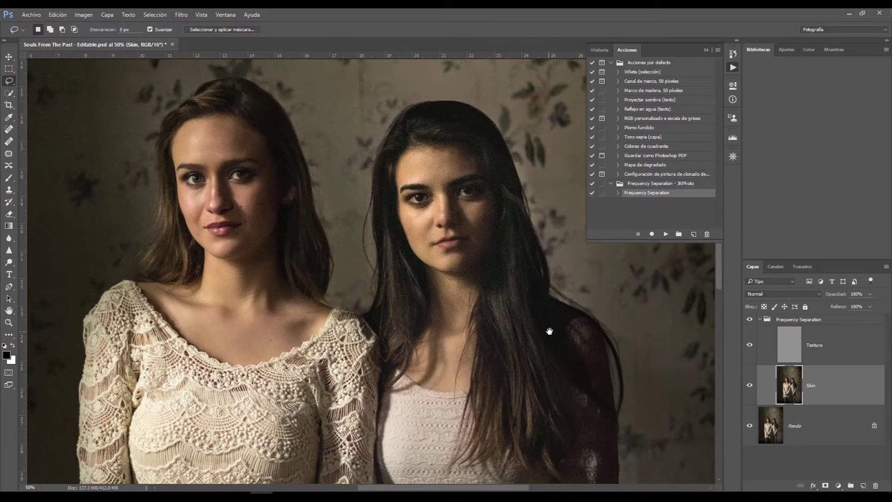
key(ctrl+s)
key(Return)
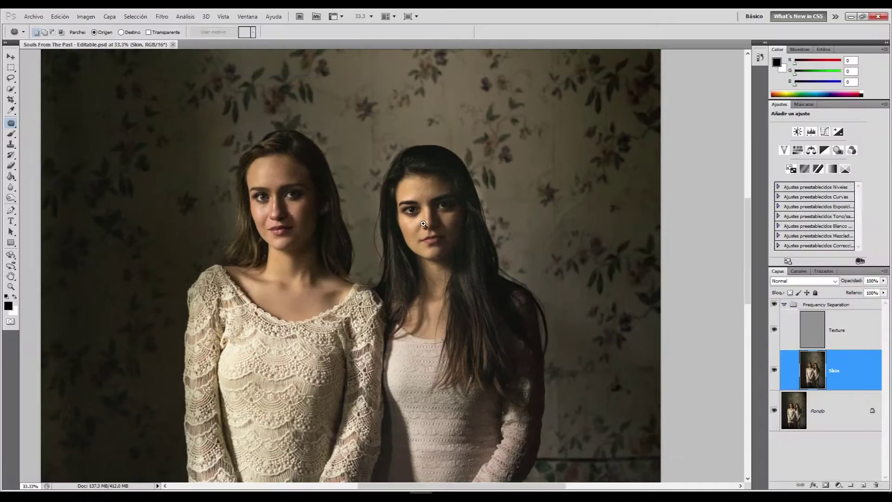
Heal a spot at the darker-haired woman's upper forehead on the Texture layer with a 27 px Spot Healing Brush.
key(ctrl+plus)
key(alt+bracketright)
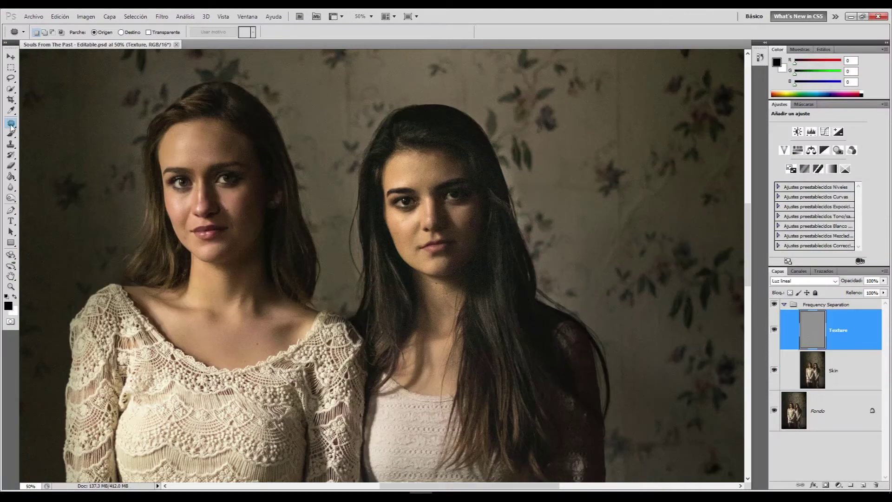
key(j)
key(bracketright)
key(bracketright)
click(441, 150)
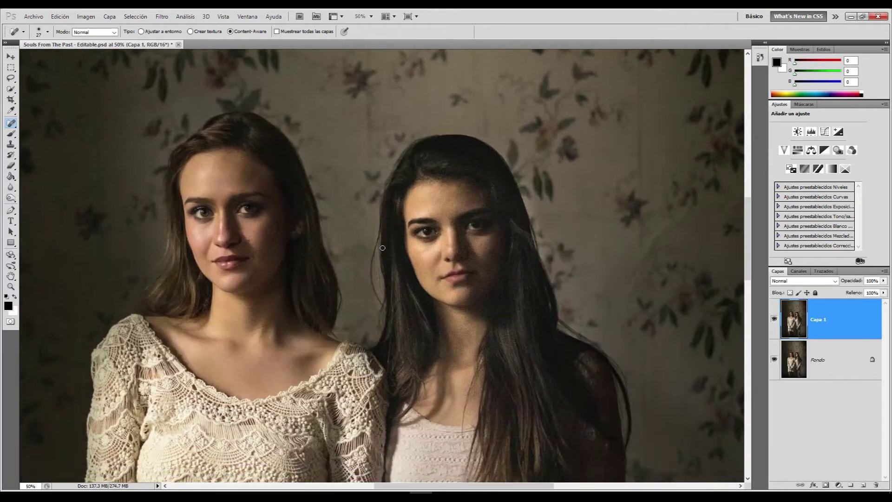
Outline the stray hair beside the darker-haired woman's head with the Patch tool to clean it up.
right_click(11, 123)
click(53, 142)
drag(372, 256, 383, 224)
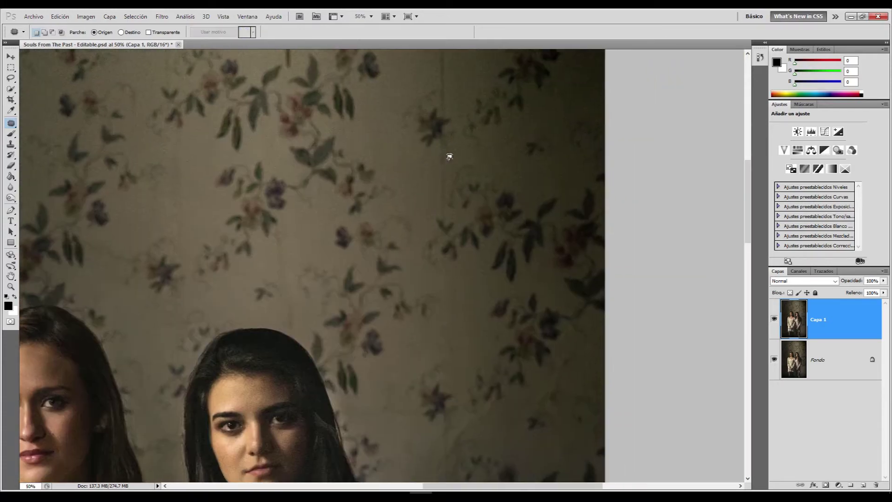
Patch the vertical seams and marks in the wallpaper above and beside the women.
drag(445, 175, 431, 181)
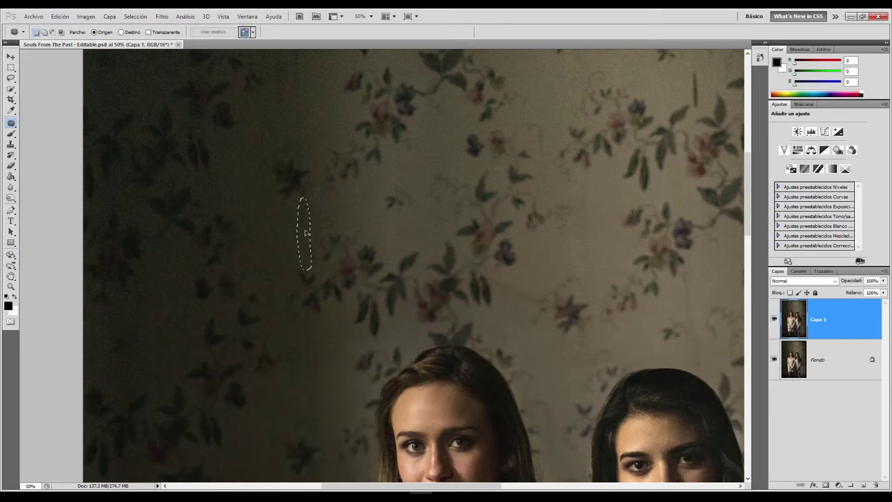
drag(309, 242, 320, 344)
drag(301, 125, 299, 124)
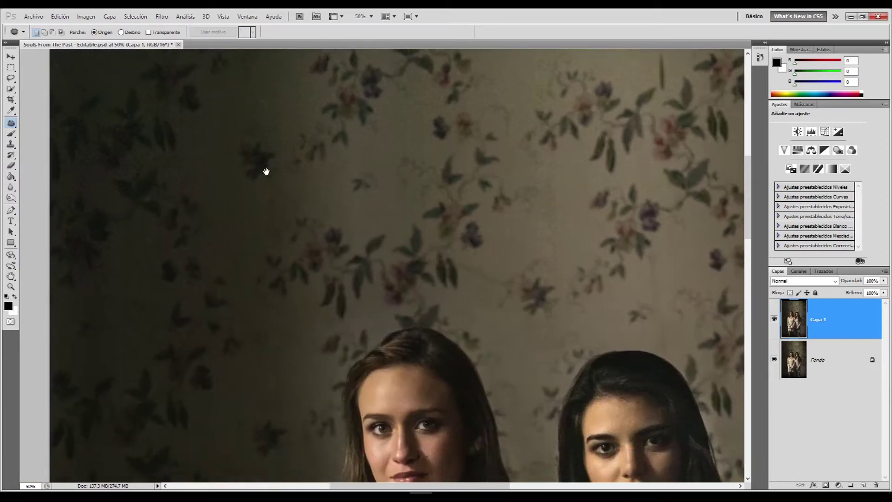
drag(550, 253, 547, 215)
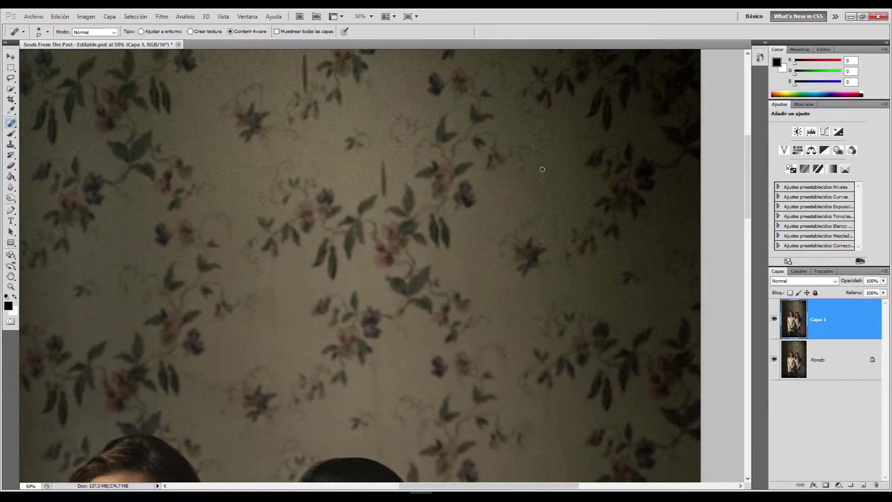
Heal a wallpaper mark near the photo's right edge and compare the retouched layer Capa 1 with the original.
click(535, 315)
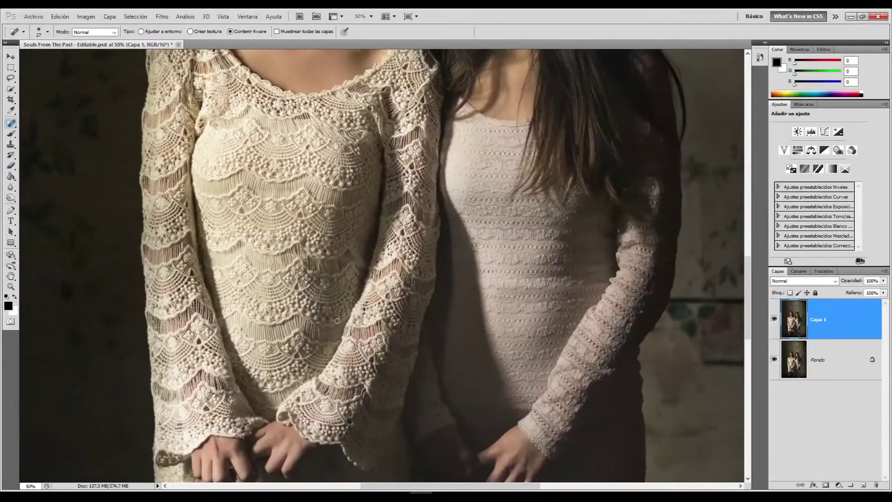
scroll(337, 320, down, 3)
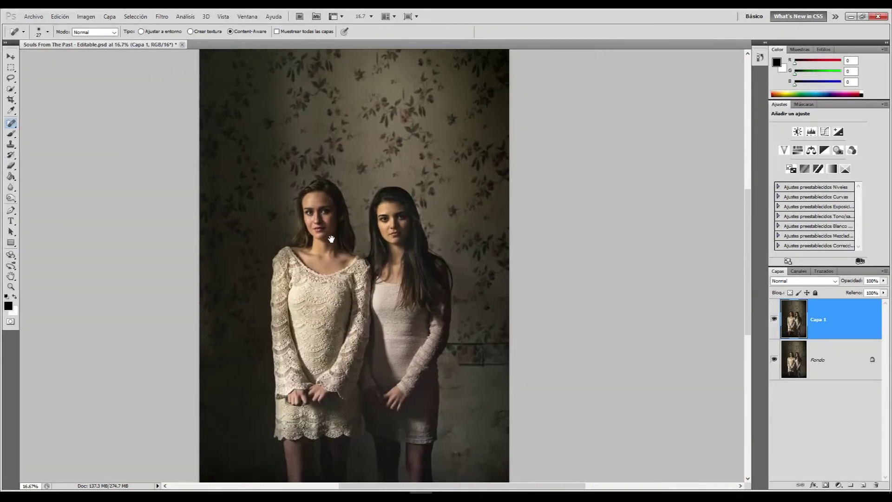
click(774, 319)
click(774, 319)
Heal the vertical seam in the wall beside the darker-haired woman's shoulder and save the document.
scroll(460, 270, up, 3)
drag(462, 269, 464, 349)
drag(475, 290, 475, 344)
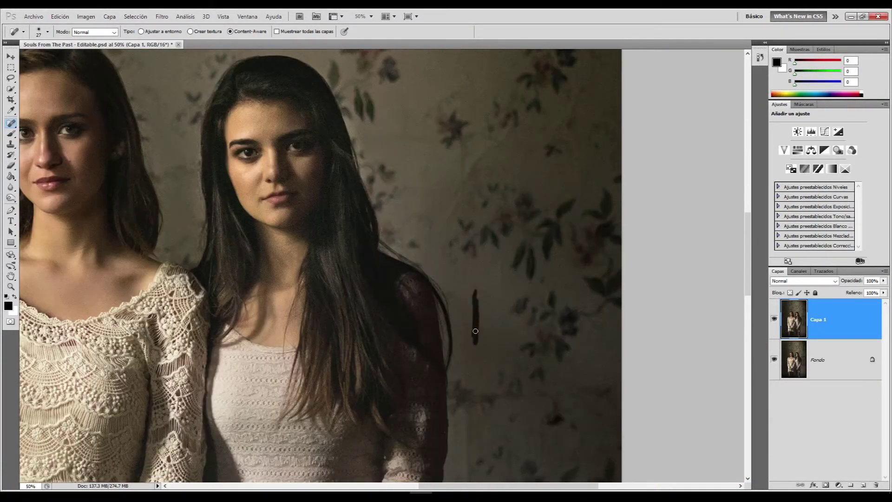
drag(333, 192, 330, 157)
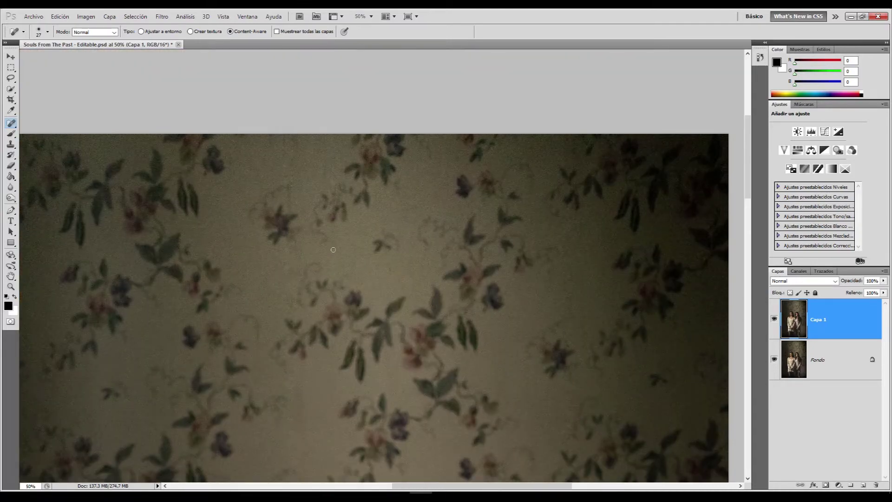
scroll(333, 250, down, 2)
drag(325, 464, 358, 260)
key(ctrl+s)
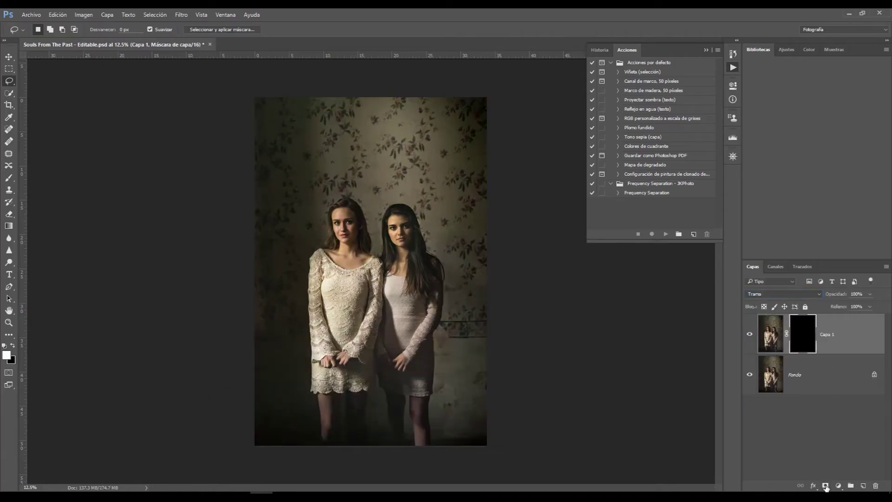
Zoom in on the women and adjust the brush for painting on the black mask of the Trama layer.
ctrl+click(275, 231)
right_click(261, 219)
key(Return)
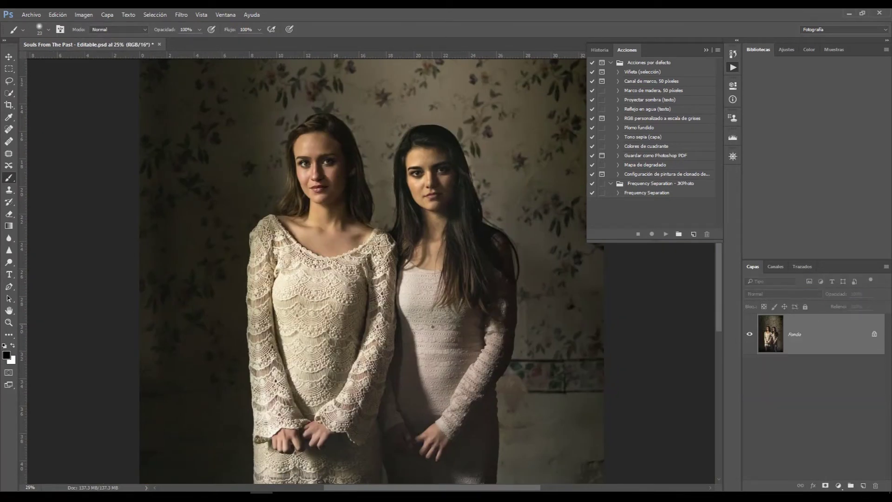
Try puckering the darker-haired woman's hip area in Liquify with a very large brush, and undo it.
click(181, 14)
click(200, 86)
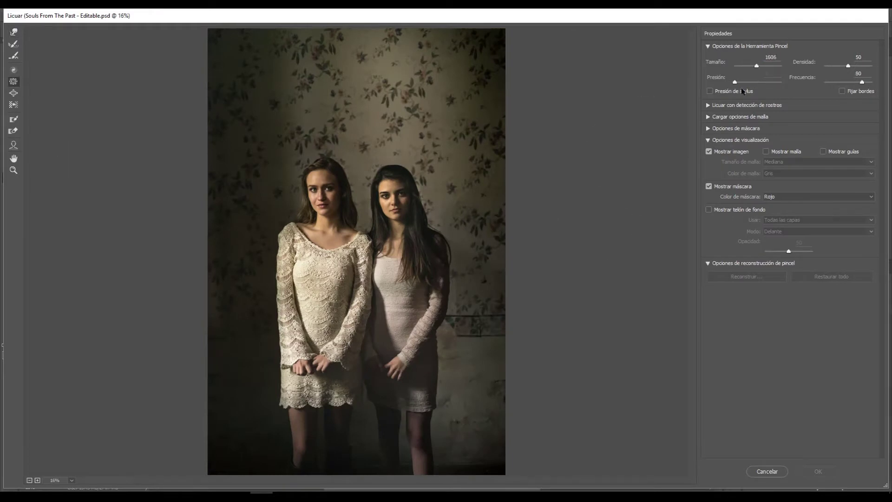
click(396, 329)
key(ctrl+z)
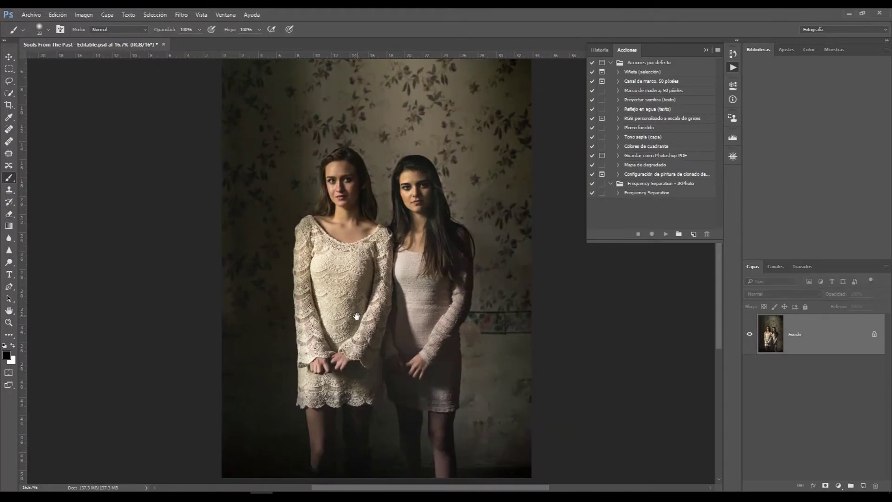
Add a Curves adjustment layer and pull its midtones down to darken the photo.
click(825, 486)
key(ctrl+z)
click(838, 485)
click(826, 338)
drag(652, 189, 650, 200)
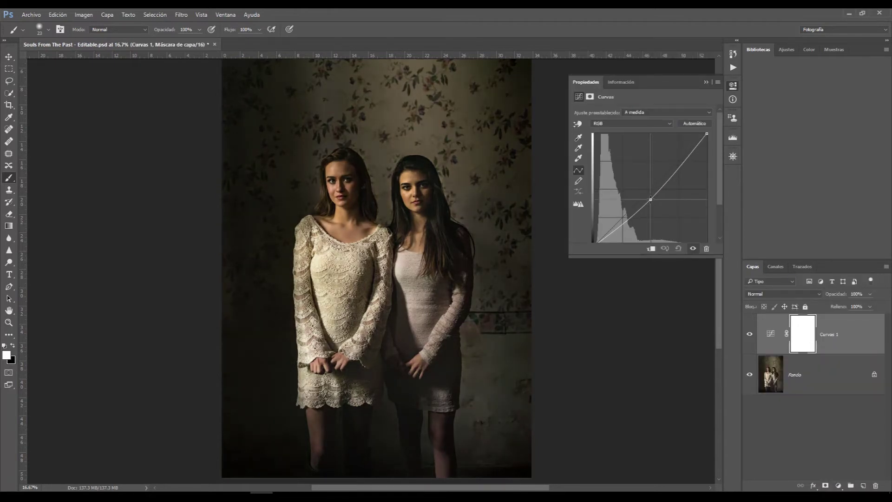
Add a second Curves adjustment layer with raised midtones and set its blending mode to Luminosidad.
click(837, 484)
click(816, 336)
drag(649, 185, 648, 181)
click(783, 294)
click(770, 480)
Invert the layer masks of Curvas 2 and Curvas 1 to black.
click(805, 340)
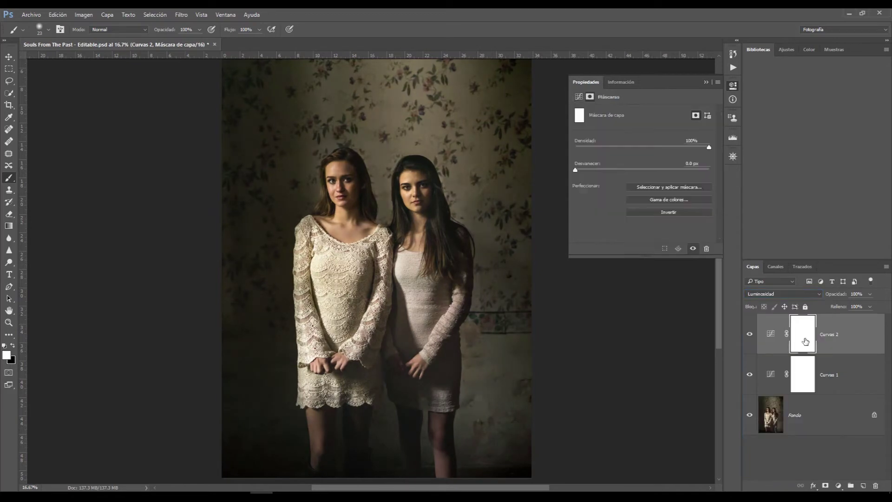
key(ctrl+i)
click(801, 375)
key(ctrl+i)
Enlarge the brush and set its opacity to 26% and its flow to 23%.
scroll(408, 282, up, 2)
right_click(387, 331)
drag(399, 352, 413, 351)
click(199, 30)
drag(200, 41, 166, 41)
click(259, 30)
drag(259, 41, 224, 41)
Paint white on the Curvas 1 mask over the women's dresses, sleeves and hems to reveal the adjustment there.
drag(387, 325, 388, 362)
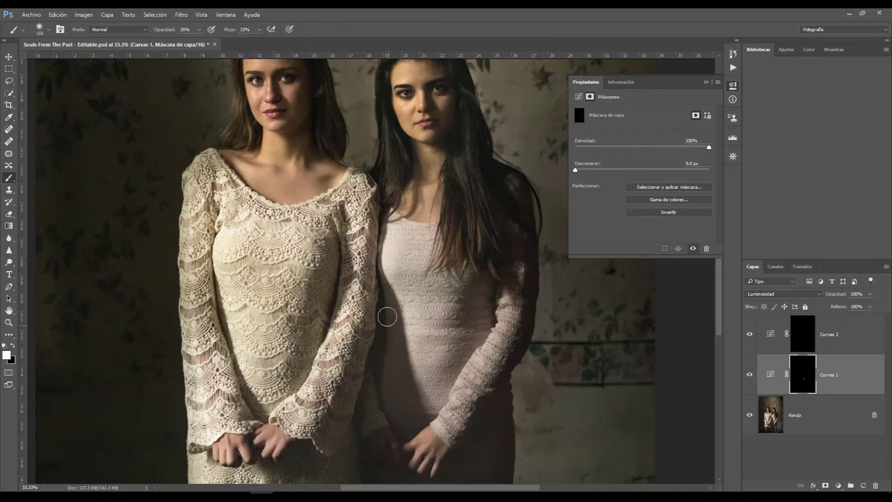
scroll(376, 421, down, 4)
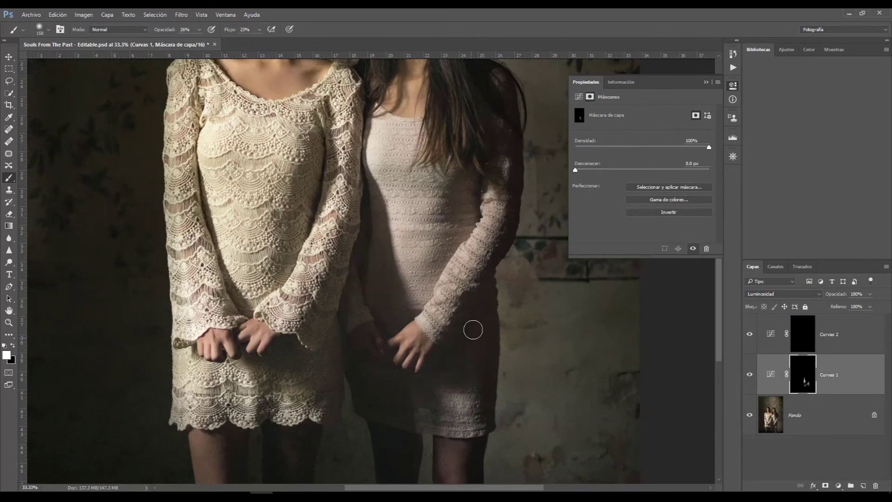
scroll(457, 230, up, 4)
scroll(485, 262, down, 5)
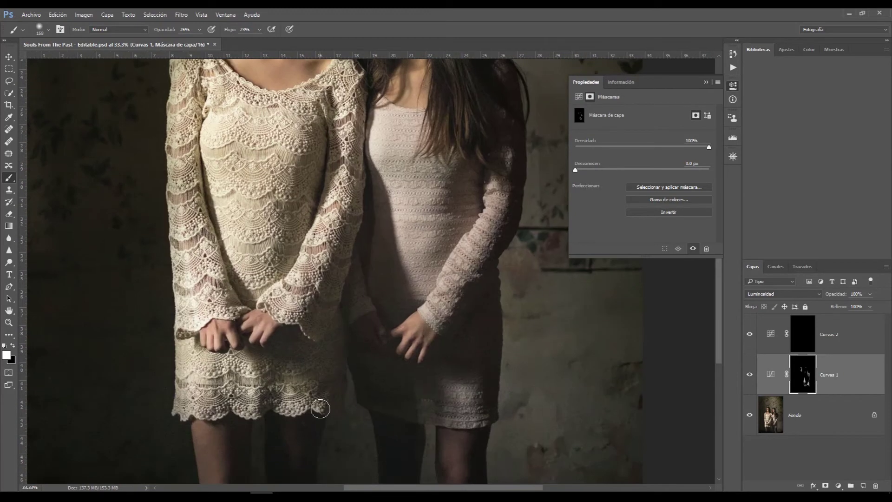
scroll(419, 366, up, 5)
Try broad mask strokes on Curvas 1 with a very large brush at 100% opacity and flow, and undo them.
drag(200, 29, 232, 41)
click(260, 30)
drag(257, 41, 313, 64)
right_click(261, 239)
drag(285, 259, 348, 258)
drag(108, 233, 106, 280)
scroll(291, 405, down, 2)
mouse_move(207, 288)
mouse_down()
mouse_move(222, 167)
mouse_move(433, 230)
mouse_move(480, 263)
mouse_up()
key(ctrl+alt+z)
key(ctrl+alt+z)
Toggle the visibility of Curvas 1 and Curvas 2 to compare the portrait with and without the adjustments.
click(749, 374)
click(749, 374)
drag(749, 334, 750, 376)
click(750, 375)
scroll(462, 193, down, 3)
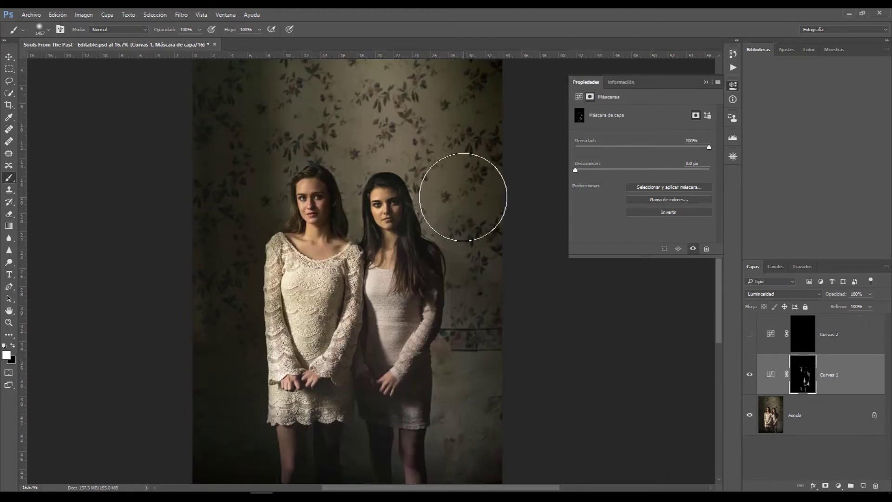
Show Curvas 2 and paint its mask over both faces with a small brush at 31% opacity and 29% flow.
key(3)
key(1)
key(shift+2)
key(shift+9)
scroll(363, 343, down, 2)
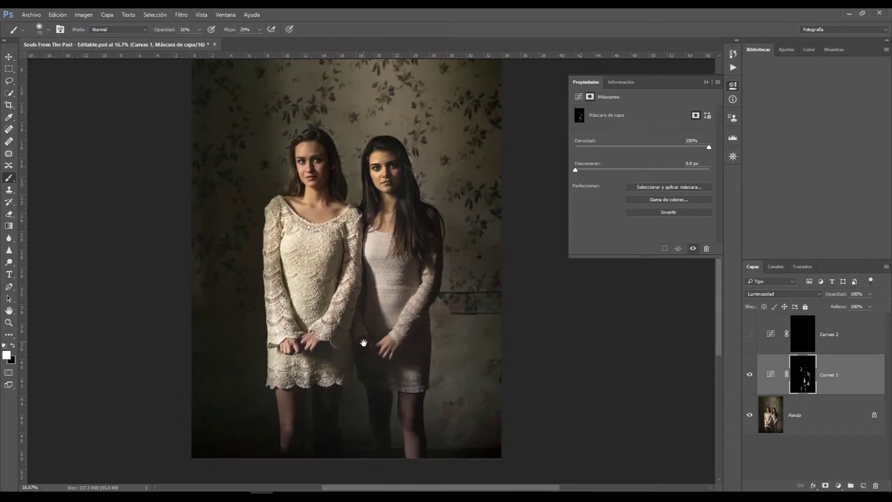
click(749, 334)
click(802, 333)
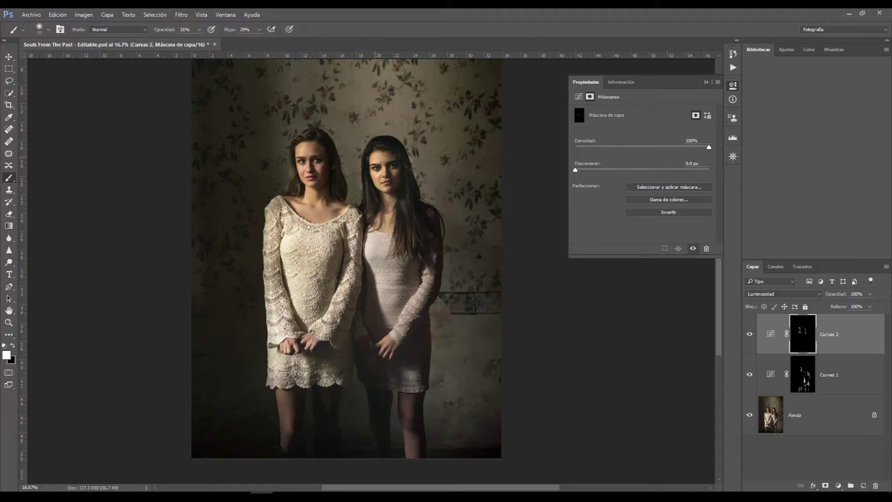
drag(804, 416, 790, 318)
click(747, 335)
key(Delete)
Merge duplicates of Curvas 2, Curvas 1 and Fondo into a top layer blended with Multiplicar at 29% opacity.
shift+click(804, 415)
key(ctrl+j)
key(ctrl+e)
click(778, 293)
click(766, 322)
click(870, 294)
drag(871, 306, 839, 306)
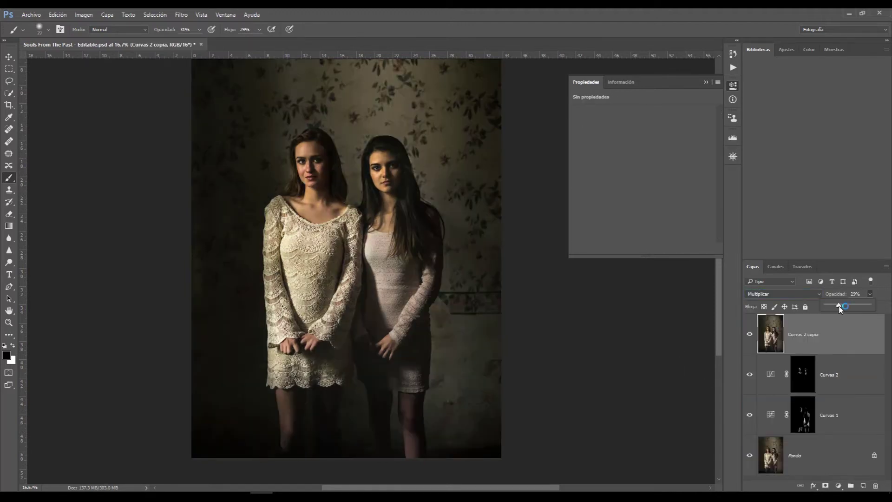
Add a layer mask to Curvas 2 copia and paint black at 100% opacity and flow over the women's heads and upper bodies.
click(825, 485)
drag(259, 29, 288, 41)
click(199, 29)
drag(197, 41, 229, 41)
key(x)
right_click(303, 227)
mouse_move(307, 160)
mouse_down()
mouse_move(327, 156)
mouse_move(302, 191)
mouse_move(326, 195)
mouse_move(317, 161)
mouse_move(317, 188)
mouse_move(406, 185)
mouse_move(416, 214)
mouse_up()
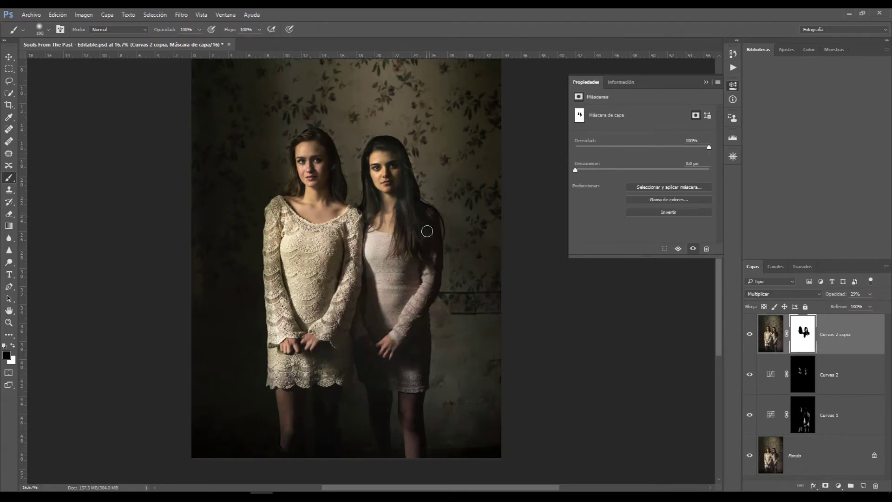
mouse_move(393, 325)
mouse_down()
mouse_move(358, 319)
mouse_move(281, 205)
mouse_move(278, 362)
mouse_move(325, 255)
mouse_move(321, 310)
mouse_move(342, 351)
mouse_up()
Extend the black mask painting over both dresses and arms down to the hems, using a resized brush.
right_click(316, 281)
drag(401, 304, 412, 305)
drag(281, 223, 302, 232)
drag(386, 260, 413, 369)
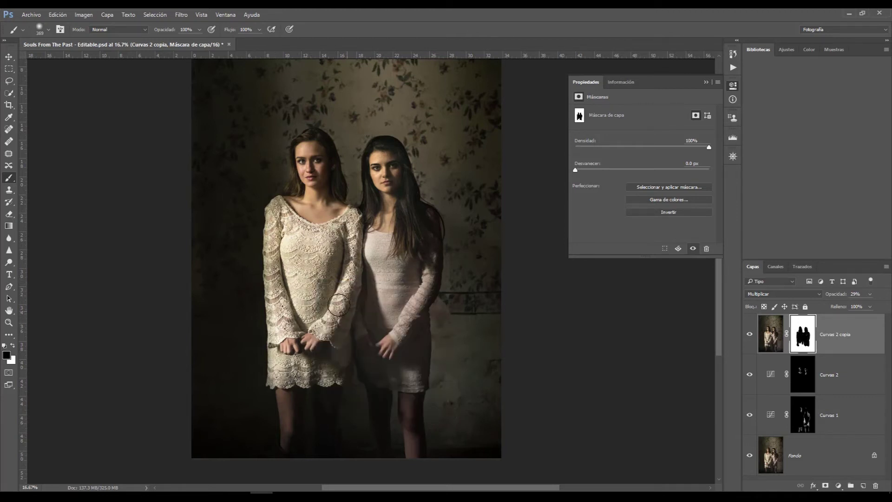
drag(333, 357, 309, 371)
scroll(356, 362, up, 1)
drag(355, 363, 358, 294)
Try masking the area below the figures with a larger full-opacity brush, and undo the strokes.
right_click(362, 347)
drag(458, 370, 454, 370)
drag(254, 343, 267, 430)
key(ctrl+alt+z)
key(ctrl+alt+z)
key(ctrl+alt+z)
Set the brush to 39% opacity and 33% flow and softly mask the darkening around the women's legs.
click(199, 29)
drag(203, 39, 176, 39)
click(259, 30)
drag(263, 39, 233, 39)
drag(255, 348, 257, 371)
scroll(400, 248, down, 2)
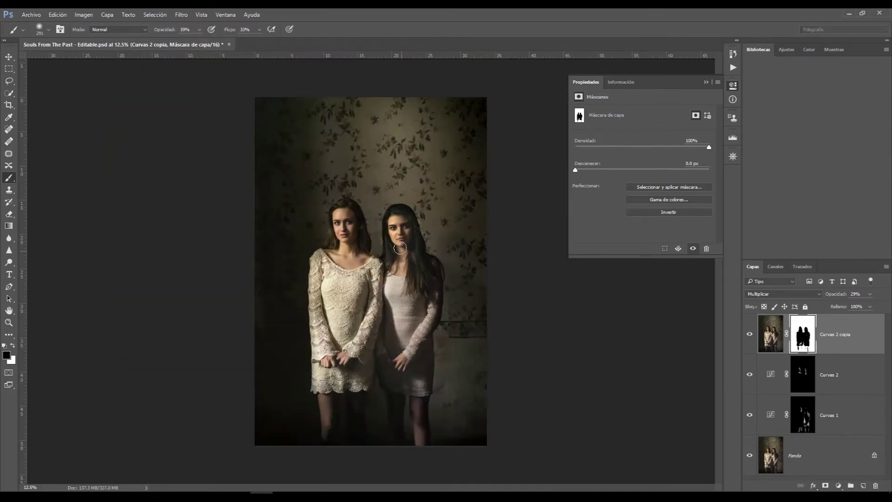
Hide Curvas 2 copia and Curvas 2, and paint white on the Curvas 1 mask over the lace dress.
click(749, 335)
click(749, 374)
click(802, 415)
scroll(377, 304, up, 2)
key(x)
drag(353, 253, 331, 348)
Strengthen the Curvas 1 mask along the dresses and sleeves with the brush at 65% opacity and 49% flow.
click(200, 29)
drag(201, 41, 185, 42)
key(shift+4)
key(shift+9)
drag(377, 308, 355, 406)
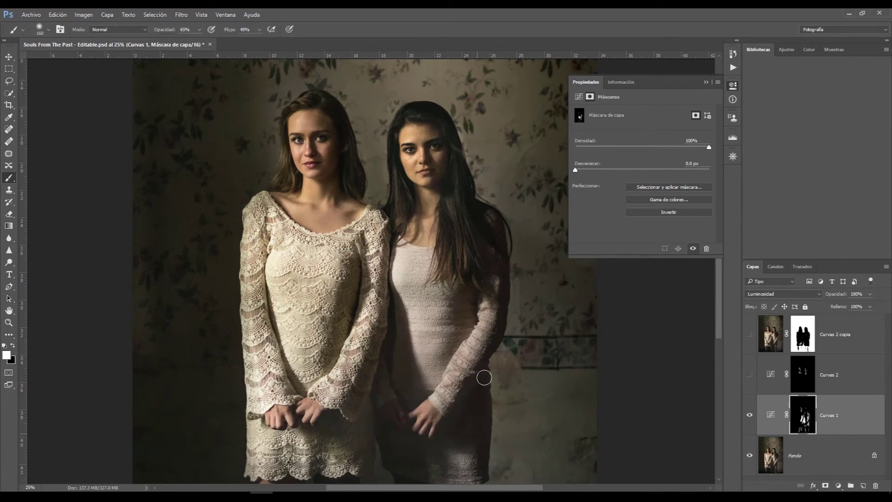
scroll(395, 407, down, 2)
scroll(353, 404, down, 1)
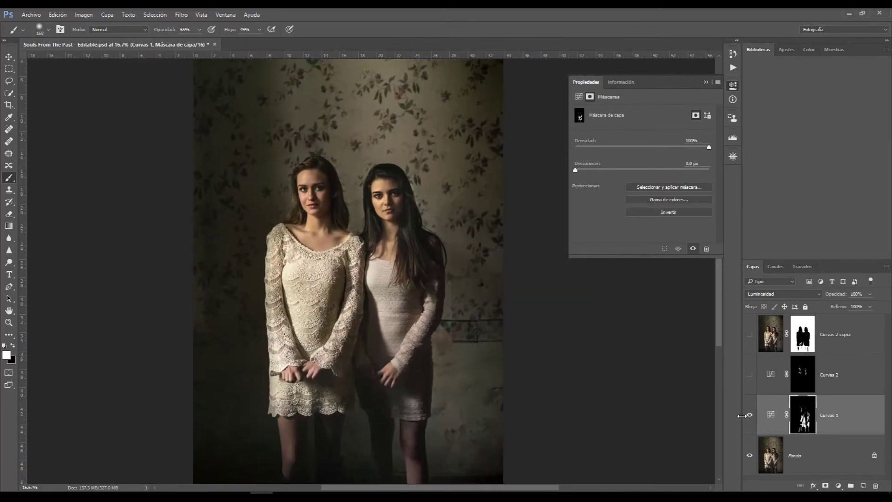
Replace the darkening layer with merged duplicates of Curvas 2, Curvas 1 and Fondo, blended with Multiplicar at 30% opacity.
click(749, 375)
click(829, 375)
shift+click(815, 455)
key(ctrl+j)
key(ctrl+e)
click(783, 293)
click(762, 328)
click(869, 294)
drag(869, 304, 846, 307)
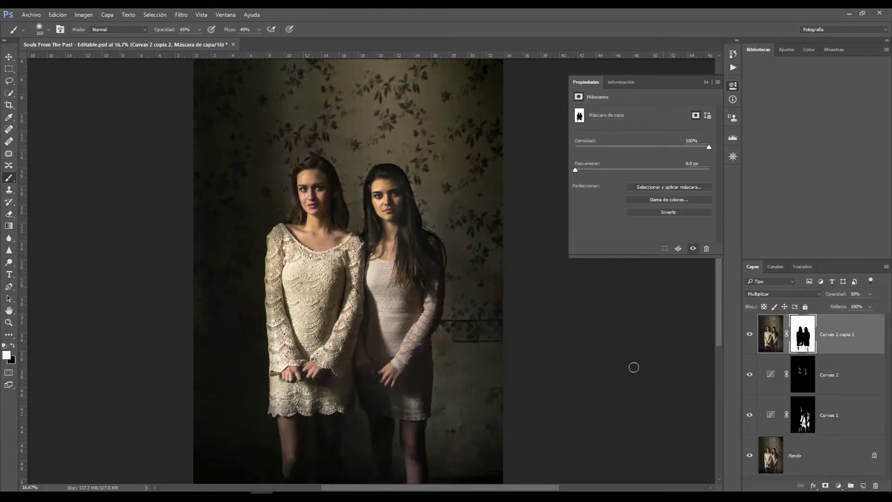
Refine the Curvas 2 copia 2 mask by painting black over the figures at 100% opacity and flow.
key(ctrl+plus)
key(ctrl+plus)
drag(332, 424, 350, 263)
click(259, 29)
drag(259, 42, 288, 44)
click(199, 30)
drag(199, 41, 250, 47)
drag(255, 371, 274, 337)
mouse_move(333, 128)
mouse_down()
mouse_move(333, 237)
mouse_move(328, 142)
mouse_up()
drag(335, 185, 347, 358)
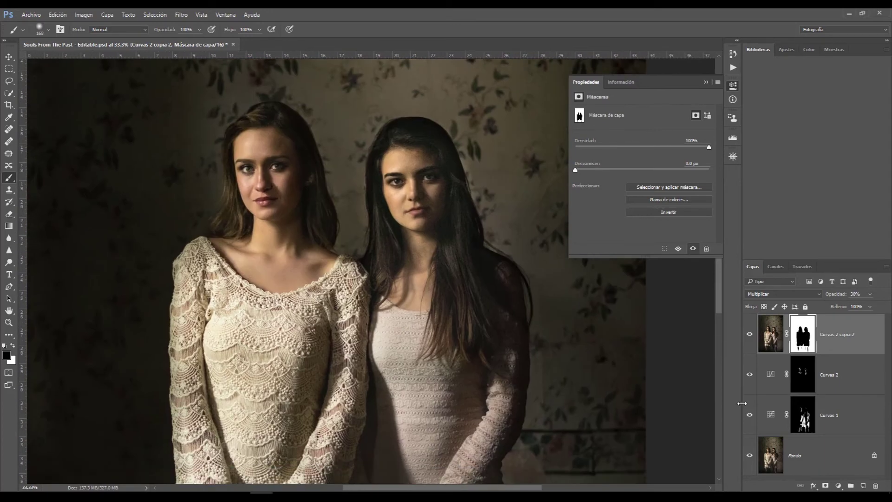
Check the adjustments' effect and touch up the Curvas 2 copia 2 mask with the brush at 26% opacity and 30% flow.
drag(749, 414, 749, 334)
ctrl+alt+click(283, 331)
ctrl+alt+click(283, 331)
drag(282, 356, 280, 305)
ctrl+click(356, 227)
ctrl+click(356, 227)
click(259, 30)
drag(260, 42, 230, 43)
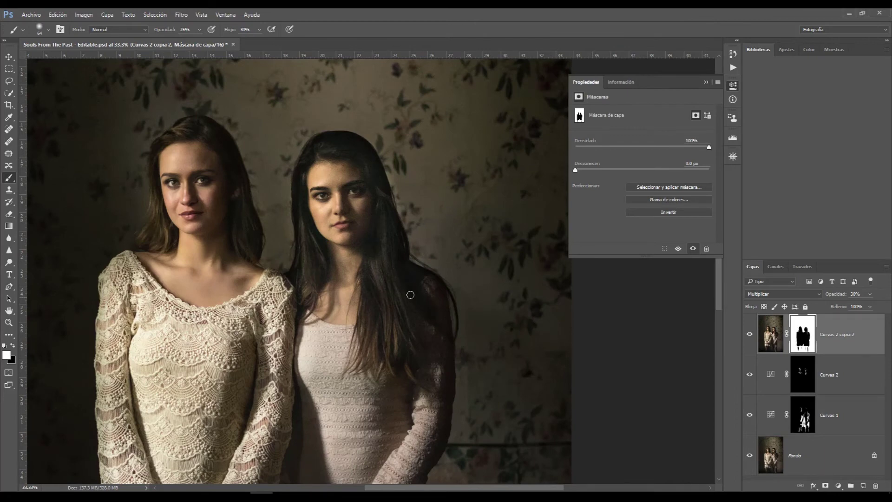
key(ctrl+0)
Stamp all visible layers into a new top layer and give it a darkening blending mode at reduced opacity.
key(ctrl+shift+alt+e)
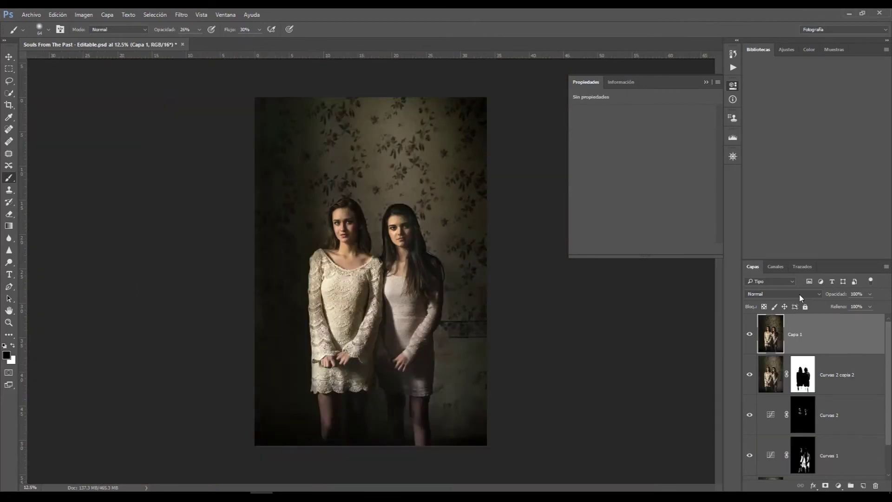
click(800, 293)
click(787, 324)
click(870, 294)
drag(870, 304, 837, 305)
Duplicate the Fondo layer and merge all layers above the original Fondo into a single layer.
key(ctrl+shift+alt+e)
key(ctrl+z)
scroll(836, 418, down, 3)
click(846, 466)
key(ctrl+j)
scroll(843, 418, up, 3)
shift+click(836, 336)
key(ctrl+e)
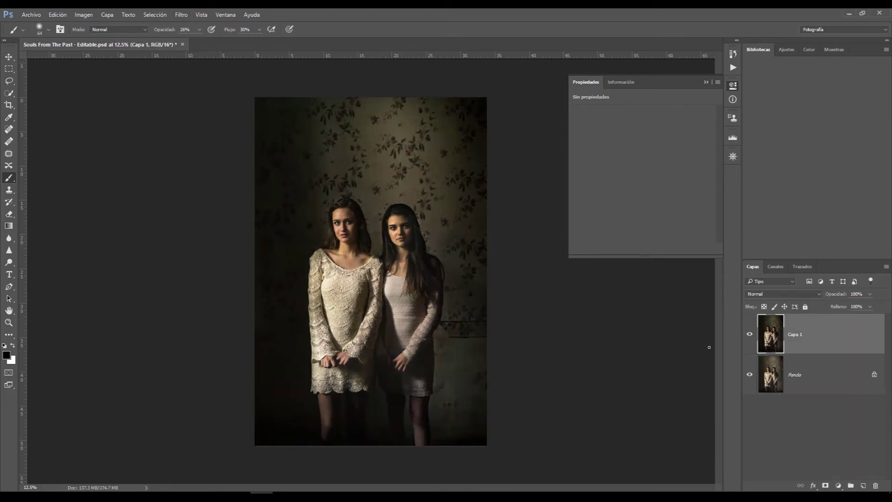
Duplicate Capa 1 and apply an iris blur to the copy with a tall ellipse keeping both women sharp.
key(ctrl+j)
click(181, 15)
mouse_move(214, 149)
click(140, 162)
drag(377, 159, 376, 144)
drag(377, 280, 377, 286)
drag(467, 277, 484, 276)
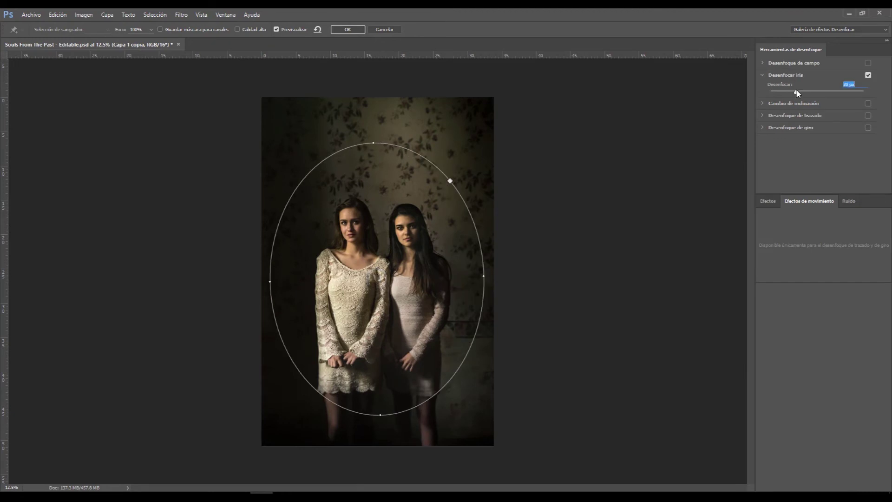
key(Return)
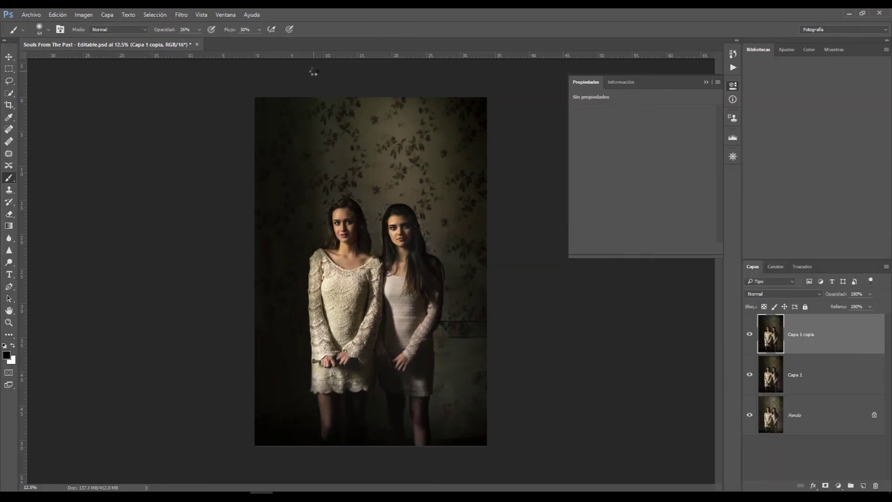
Duplicate the blurred layer and add noise to the copy for a grain effect.
key(ctrl+j)
click(181, 15)
mouse_move(191, 180)
click(139, 181)
click(382, 279)
click(374, 296)
click(492, 120)
Add a layer mask to the grain layer and paint black over both women's faces to reduce the grain.
click(825, 486)
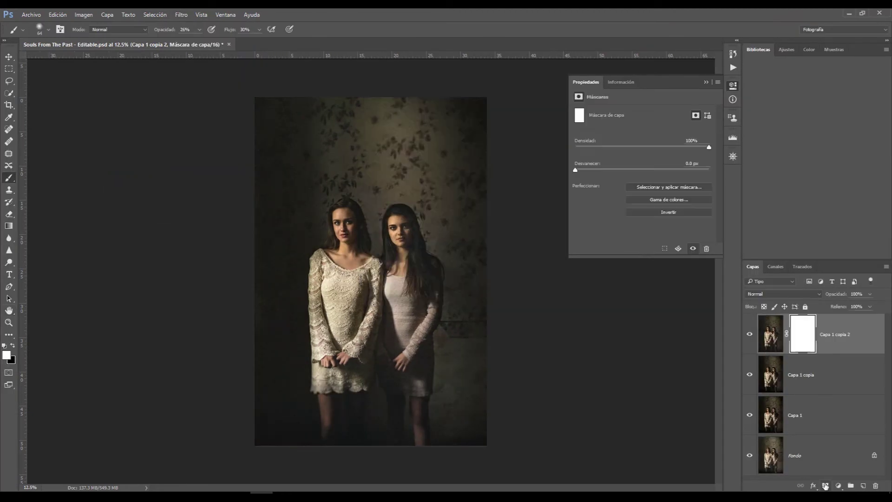
scroll(346, 229, up, 3)
key(x)
right_click(341, 258)
drag(416, 280, 437, 281)
mouse_move(354, 214)
mouse_down()
mouse_move(346, 200)
mouse_move(376, 237)
mouse_up()
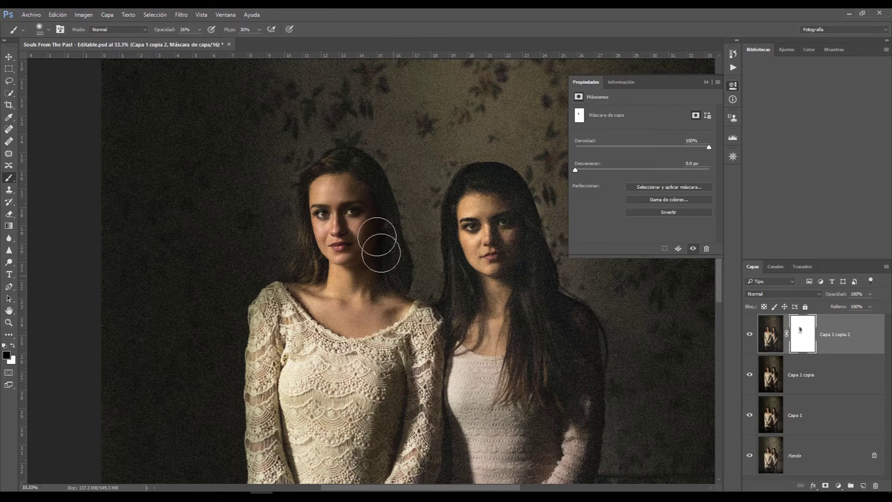
mouse_move(493, 245)
mouse_down()
mouse_move(469, 257)
mouse_move(502, 213)
mouse_up()
Raise the brush to 42% opacity and 53% flow and mask the grain off the women's upper bodies and dresses.
click(199, 29)
drag(196, 40, 204, 39)
click(259, 30)
drag(258, 40, 269, 40)
drag(391, 263, 327, 193)
drag(413, 378, 555, 414)
Fade the grain around both figures on the mask with a larger brush, and compare the image with and without the layer.
scroll(474, 313, down, 2)
drag(473, 313, 462, 259)
right_click(444, 325)
drag(541, 348, 551, 349)
mouse_move(365, 323)
mouse_down()
mouse_move(356, 249)
mouse_move(509, 147)
mouse_move(390, 200)
mouse_up()
click(749, 334)
click(749, 334)
click(749, 334)
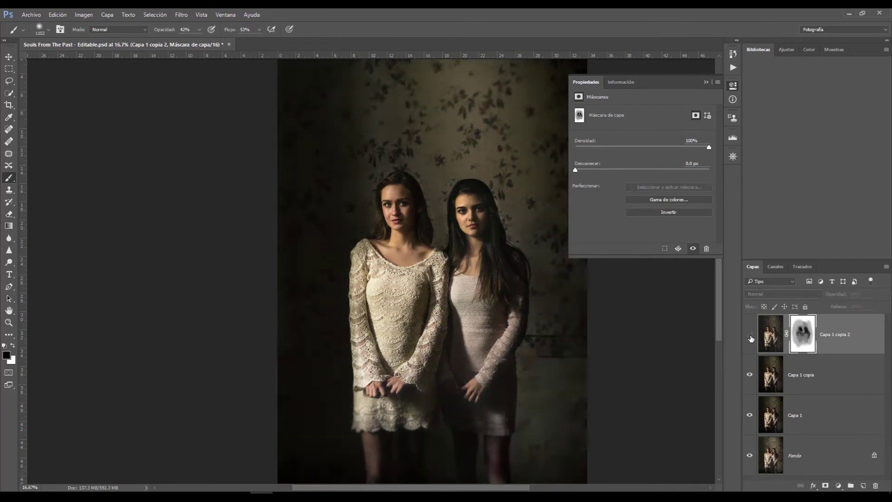
click(749, 334)
Duplicate the image layers and merge the copies into a single layer above the masked grain layer.
click(705, 82)
key(v)
ctrl+click(611, 232)
key(ctrl+minus)
click(834, 334)
shift+click(818, 455)
key(ctrl+j)
key(ctrl+e)
click(226, 273)
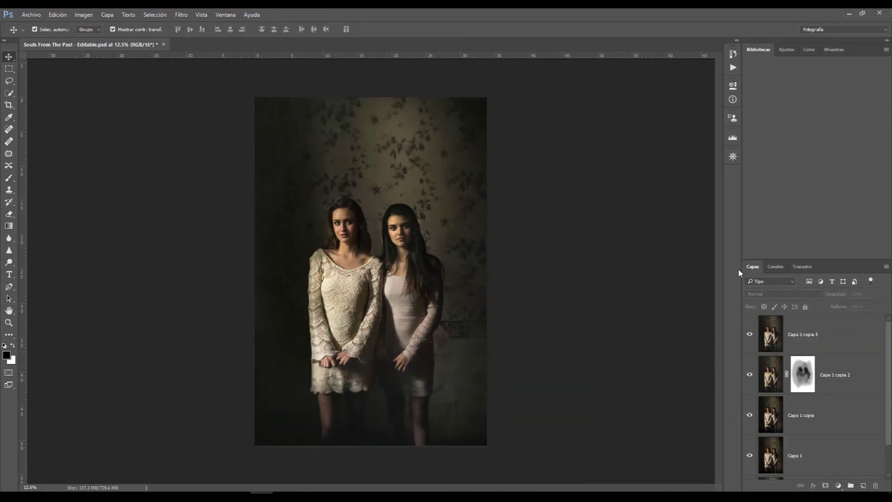
Add a Curves adjustment layer on top, shape its tone curve with several points, and lower the layer's opacity.
click(835, 335)
click(837, 486)
click(812, 339)
drag(595, 241, 601, 237)
mouse_move(624, 225)
mouse_down()
mouse_move(625, 212)
mouse_move(609, 230)
mouse_up()
drag(648, 187, 648, 189)
drag(593, 237, 595, 234)
drag(869, 294, 843, 307)
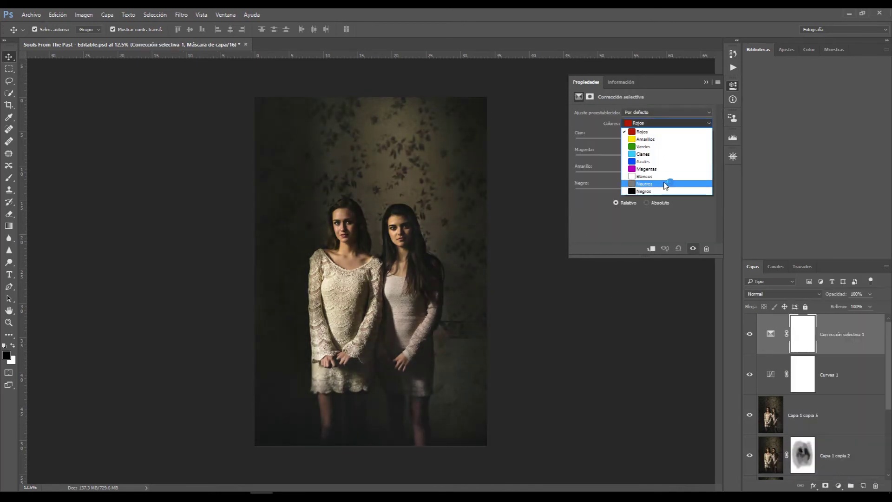
Try a Selective Color adjustment with Negros at yellow +4 and black -6 at 61% layer opacity, and undo it.
click(643, 184)
click(666, 122)
click(646, 177)
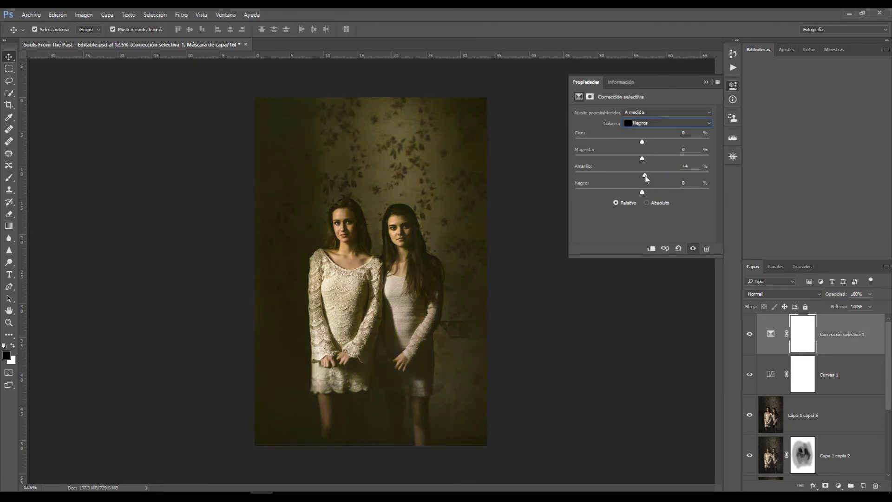
drag(869, 294, 853, 307)
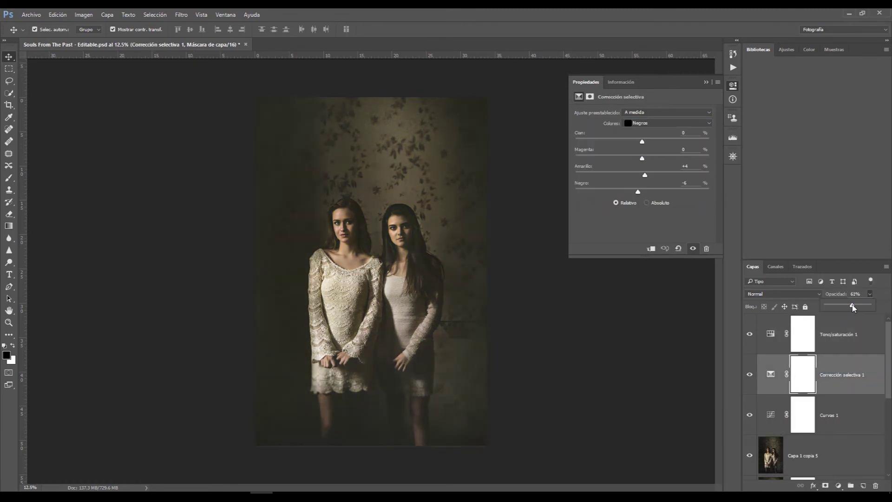
click(869, 294)
key(ctrl+alt+z)
key(ctrl+alt+z)
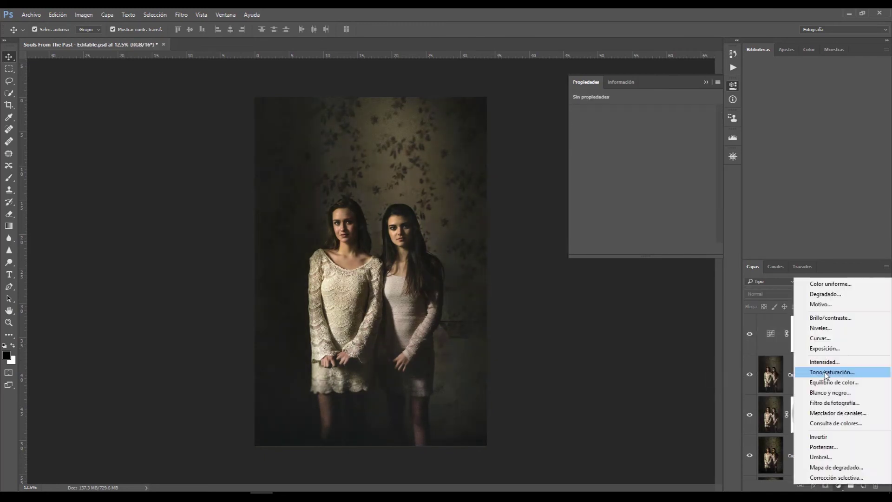
Add a Vibrance adjustment layer set to -24 and a Selective Color adjustment layer placed directly beneath it.
click(824, 362)
drag(641, 120, 624, 123)
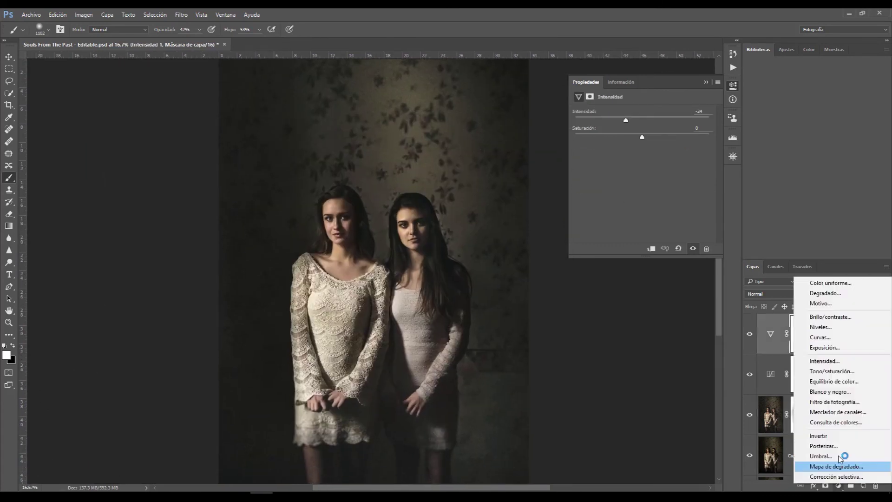
click(832, 483)
drag(828, 335, 828, 392)
Reduce the vibrance slightly further and set yellow to +3 for Blancos in the Selective Color layer.
click(836, 335)
drag(625, 121, 621, 120)
click(836, 376)
click(667, 123)
click(645, 173)
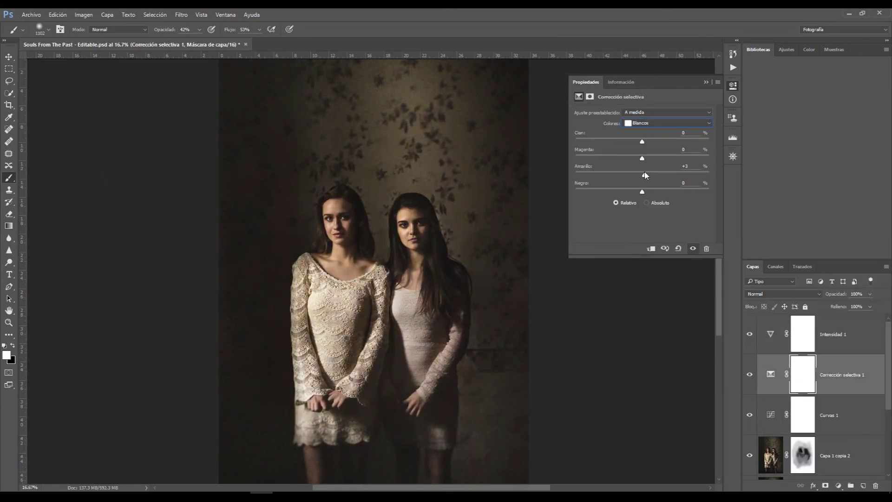